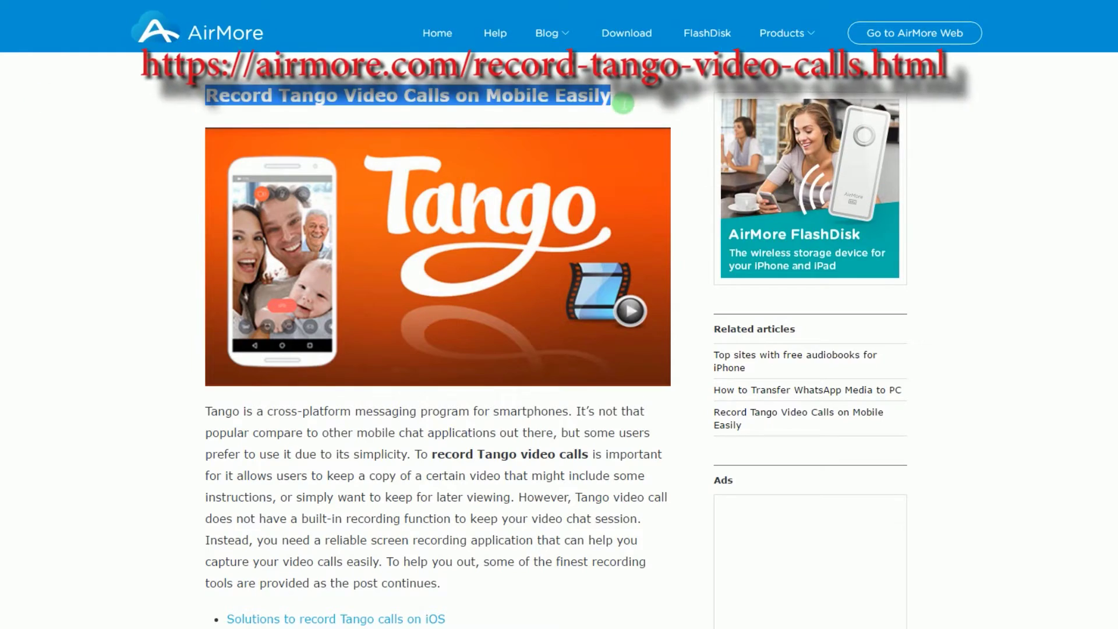
- Scroll the AirMore article to the iPhone/iPad Recorder section and download its installer
scroll(159, 278, down, 8)
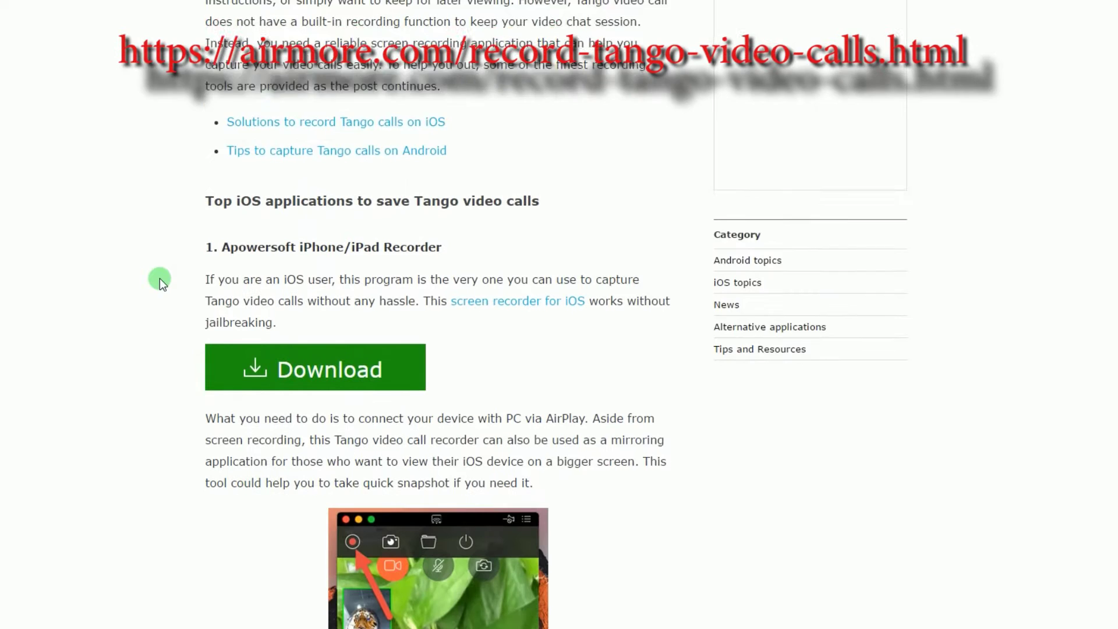
scroll(160, 278, down, 1)
drag(218, 172, 452, 173)
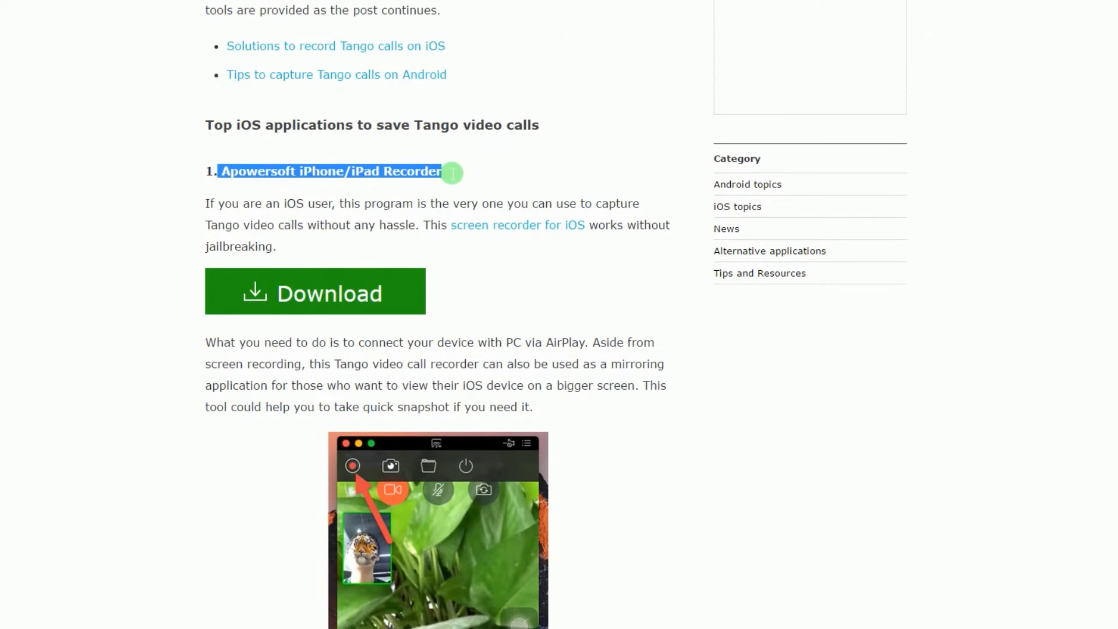
scroll(534, 294, down, 1)
click(369, 220)
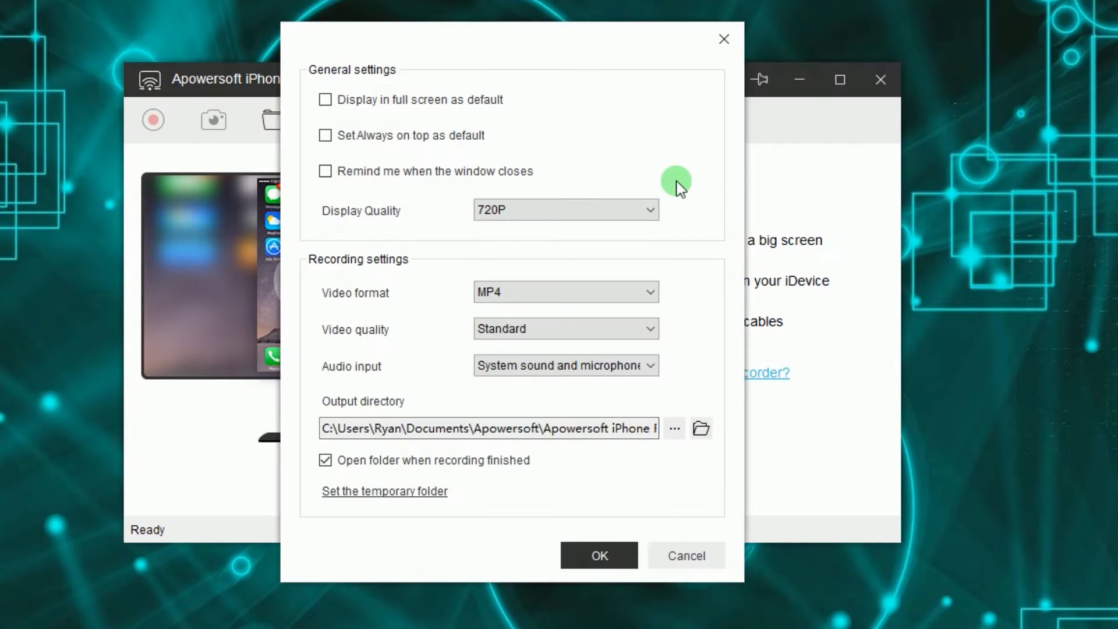
- Keep 720P display quality, MP4 format and Standard video quality, then check the audio input choices
click(517, 224)
click(469, 267)
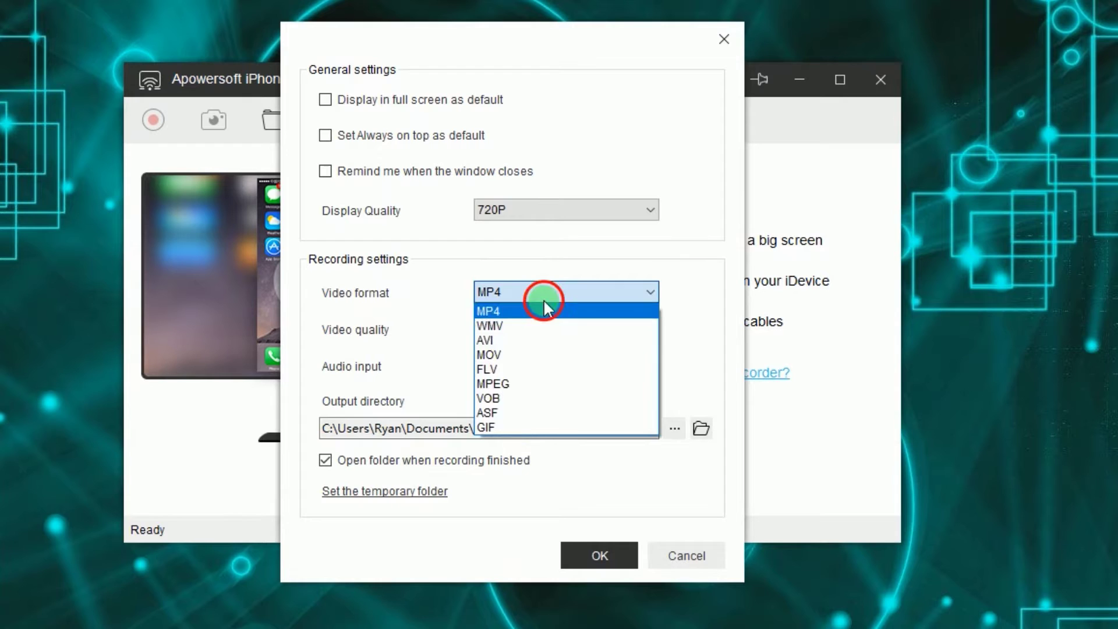
click(544, 310)
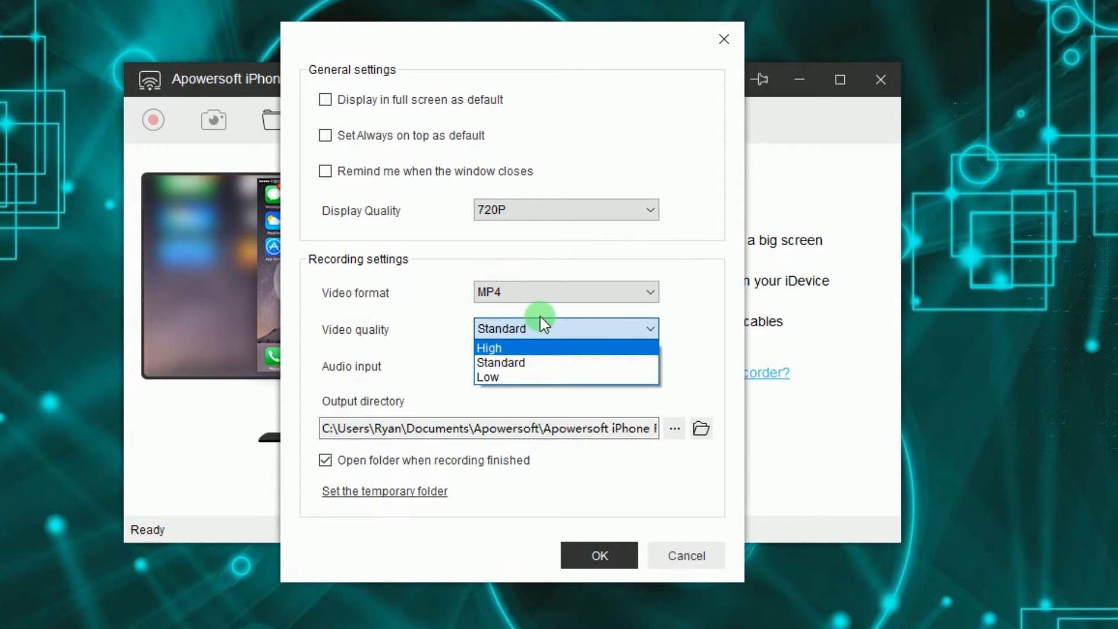
click(501, 362)
click(498, 363)
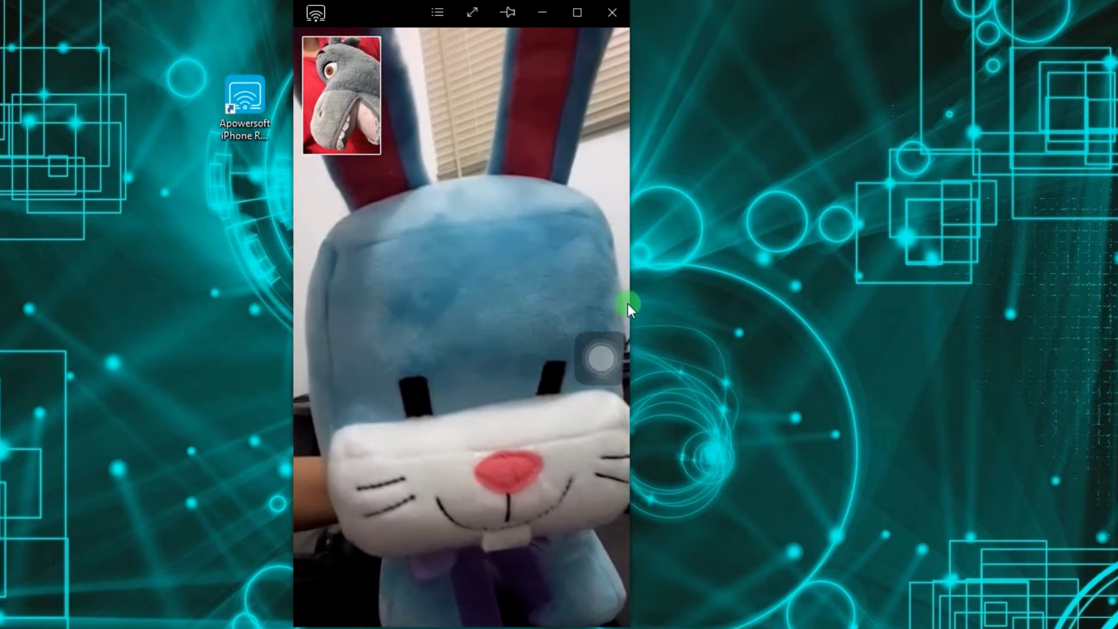
- Start recording the mirrored iPhone Tango video call
click(319, 48)
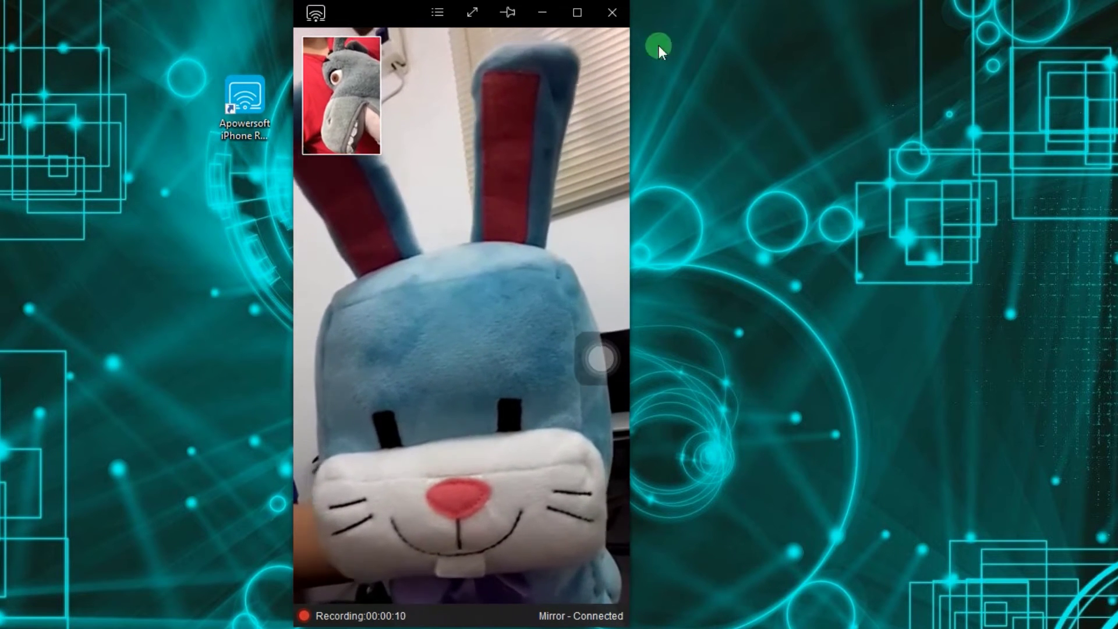
- Stop and save the recording, then play it, seeking to about 6 and 9 seconds
click(316, 47)
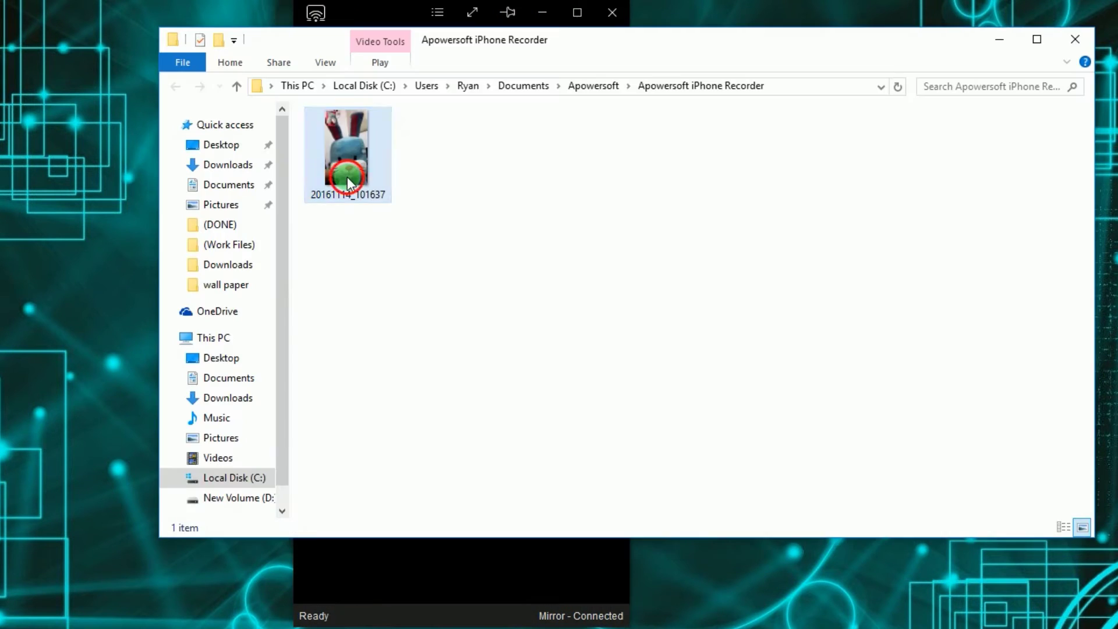
double_click(347, 177)
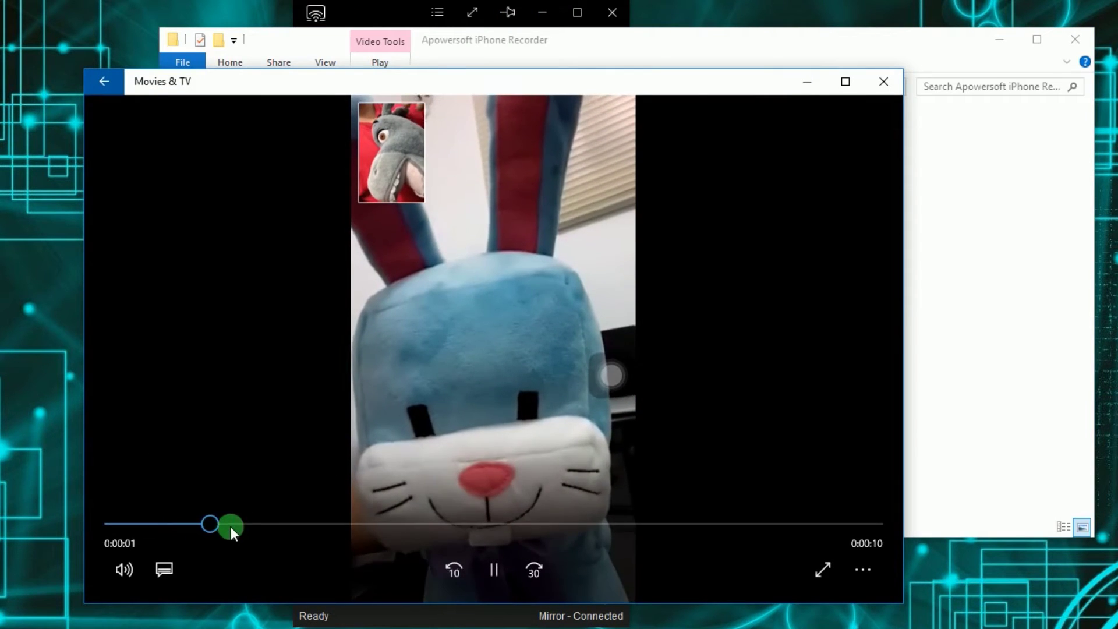
click(361, 523)
click(536, 524)
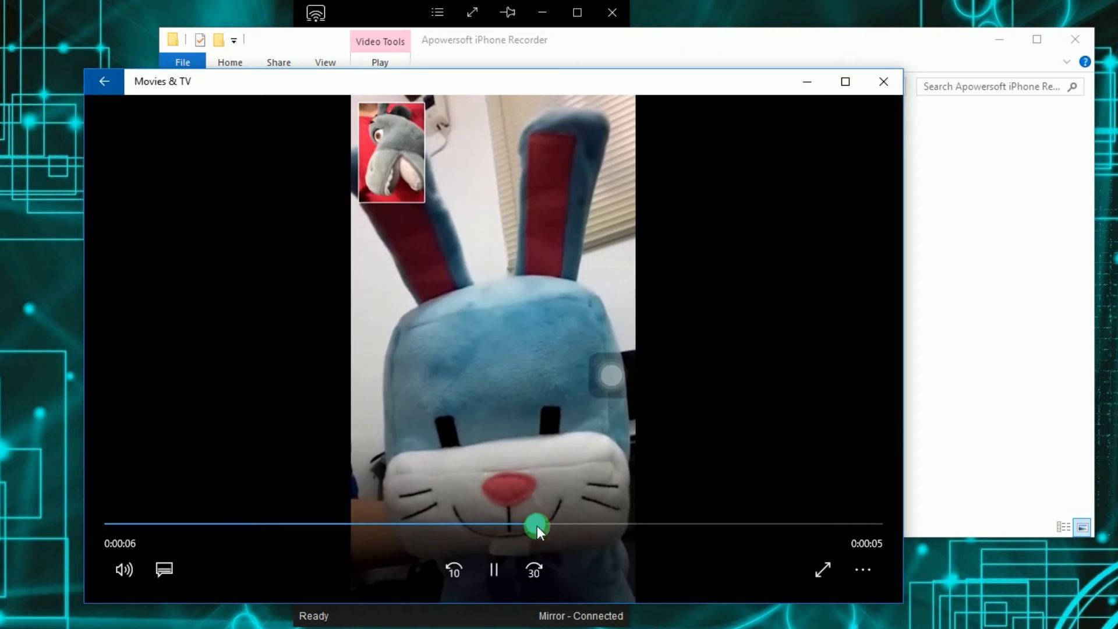
click(755, 523)
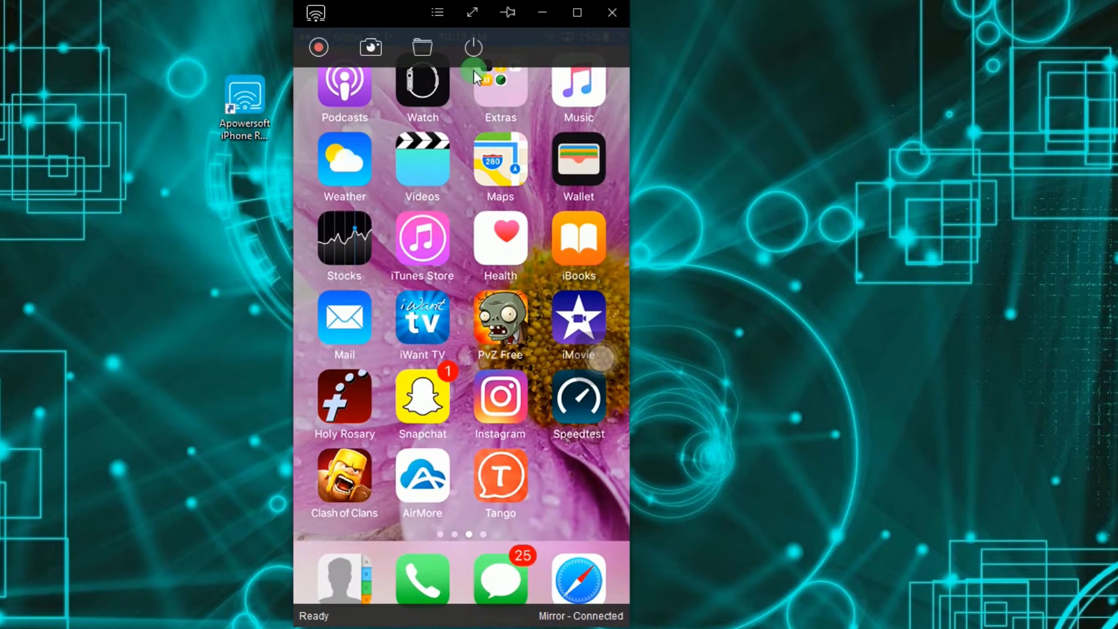
- Disconnect the mirrored iPhone with the power button on the mirror toolbar
click(471, 50)
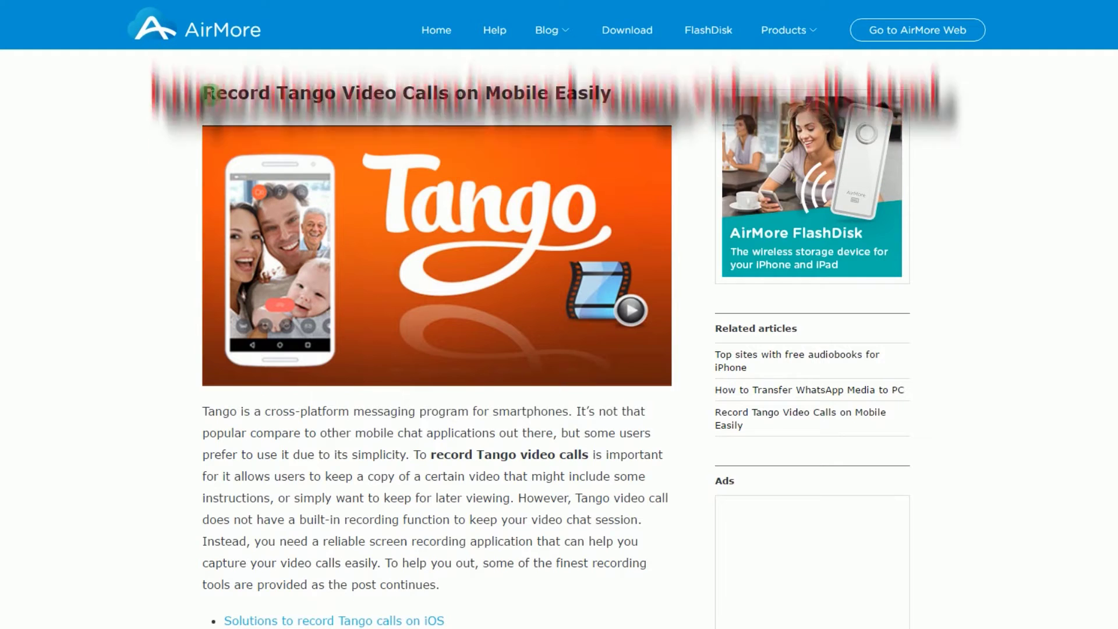
- Scroll to Best Android solutions and save the Apowersoft Android Recorder installer
scroll(1105, 294, down, 20)
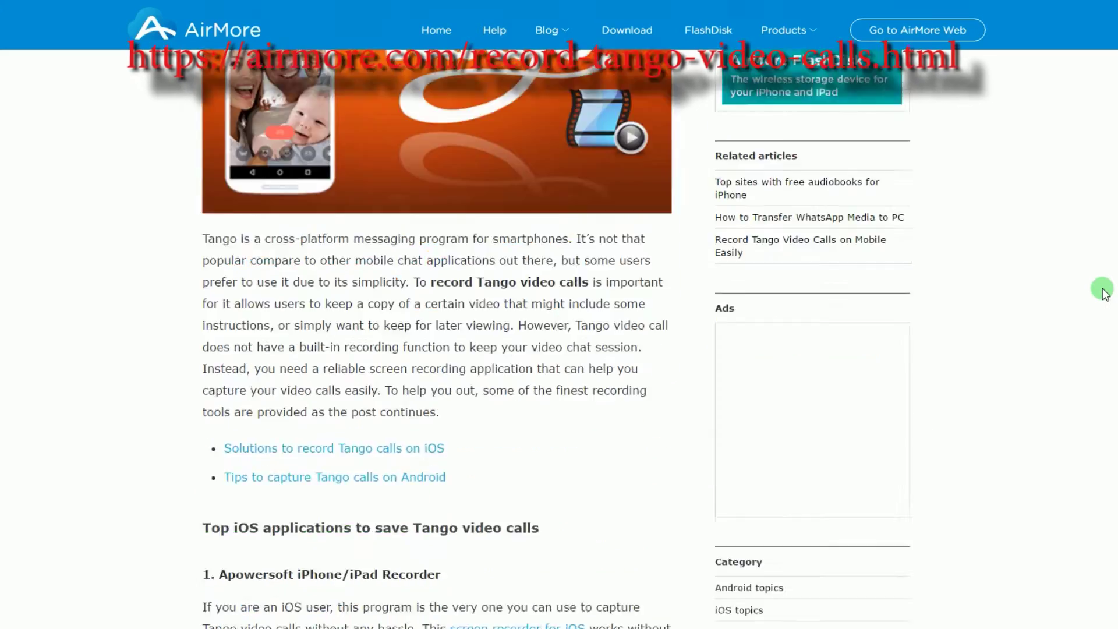
scroll(1104, 294, down, 20)
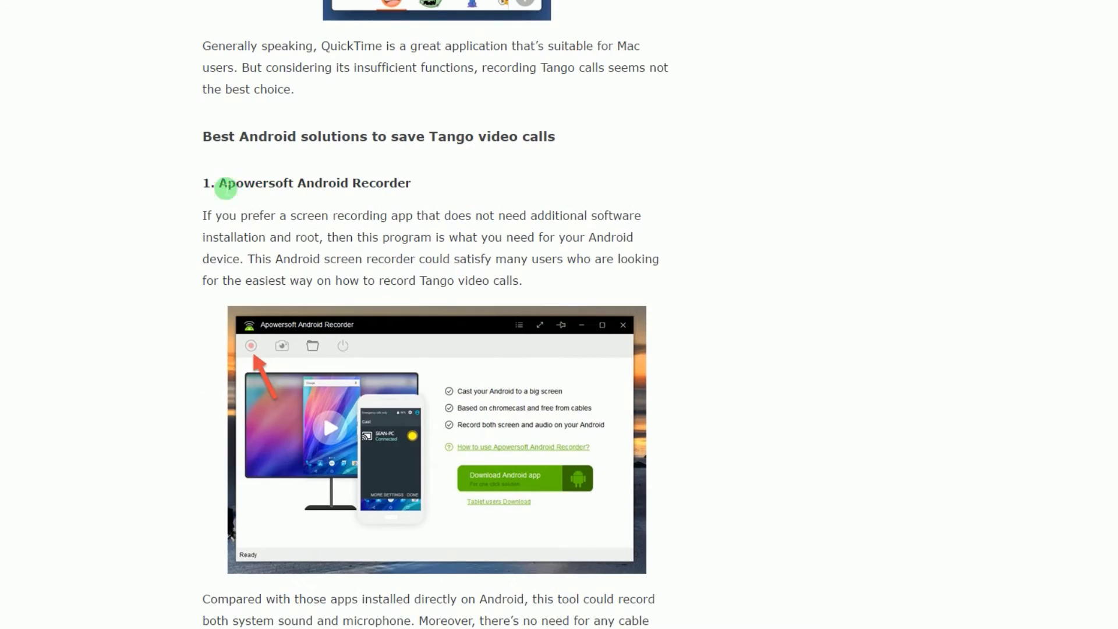
scroll(421, 198, down, 6)
click(299, 437)
click(581, 244)
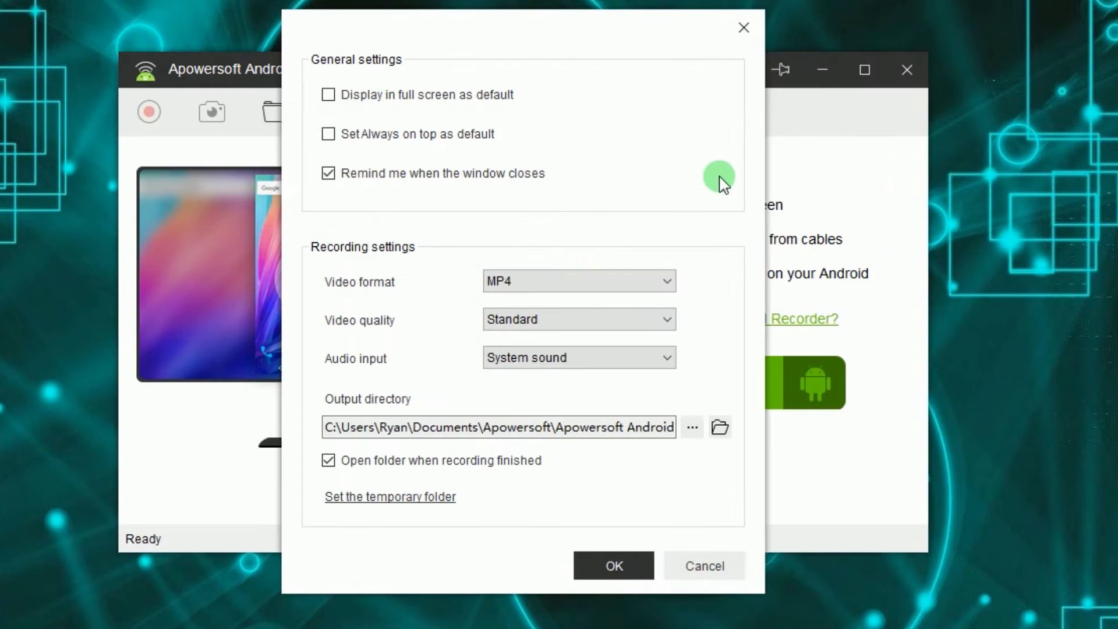
- Keep MP4 format and Standard video quality in Settings, then apply with OK
click(512, 282)
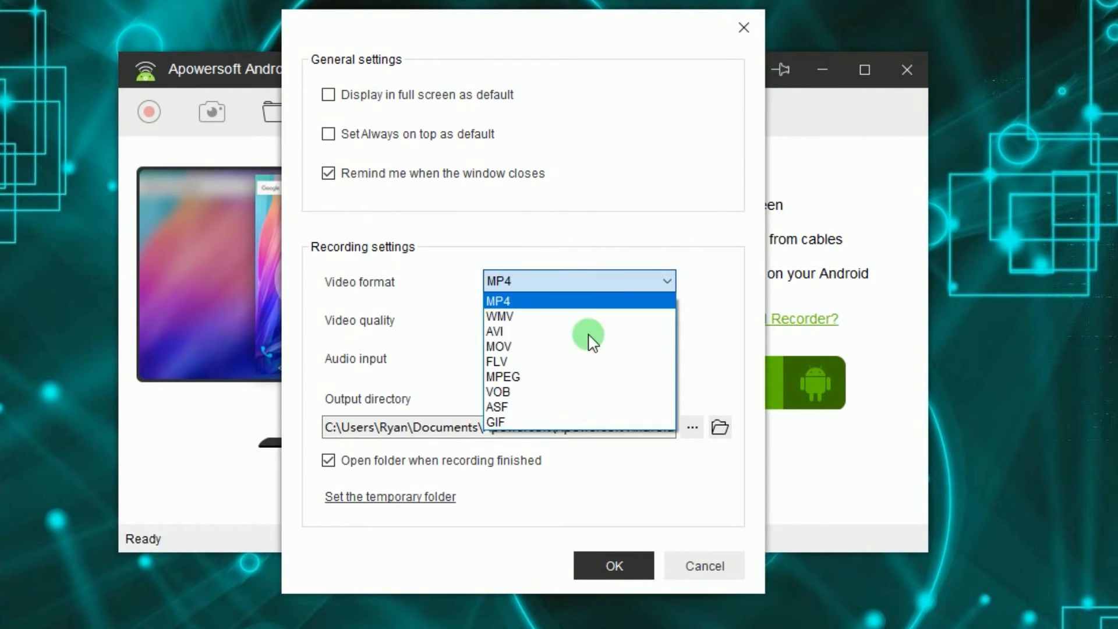
click(592, 287)
click(376, 337)
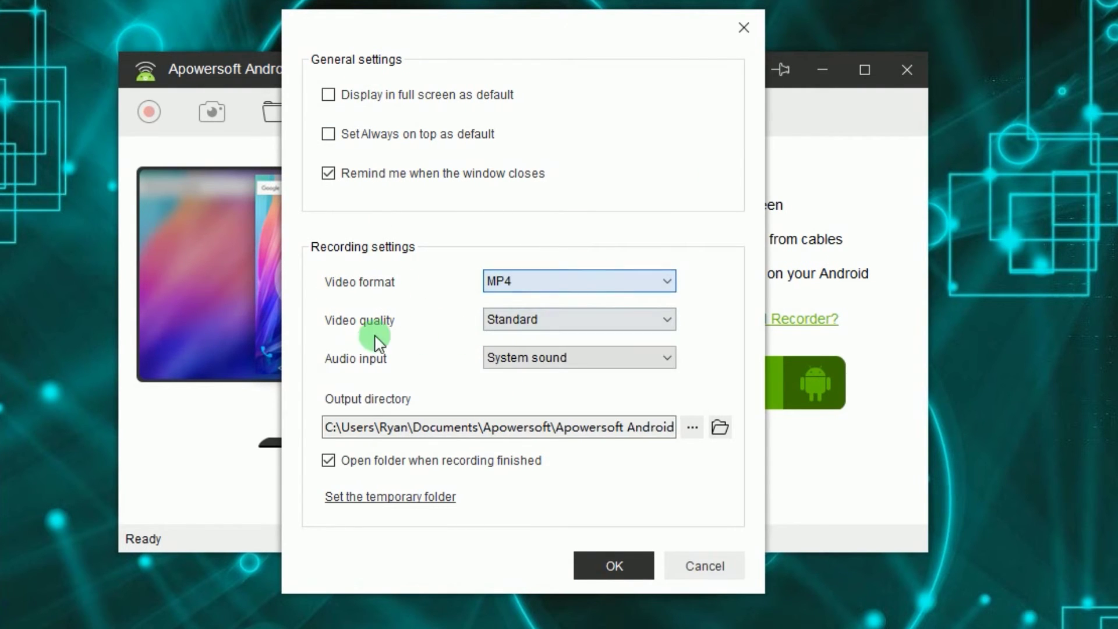
click(547, 322)
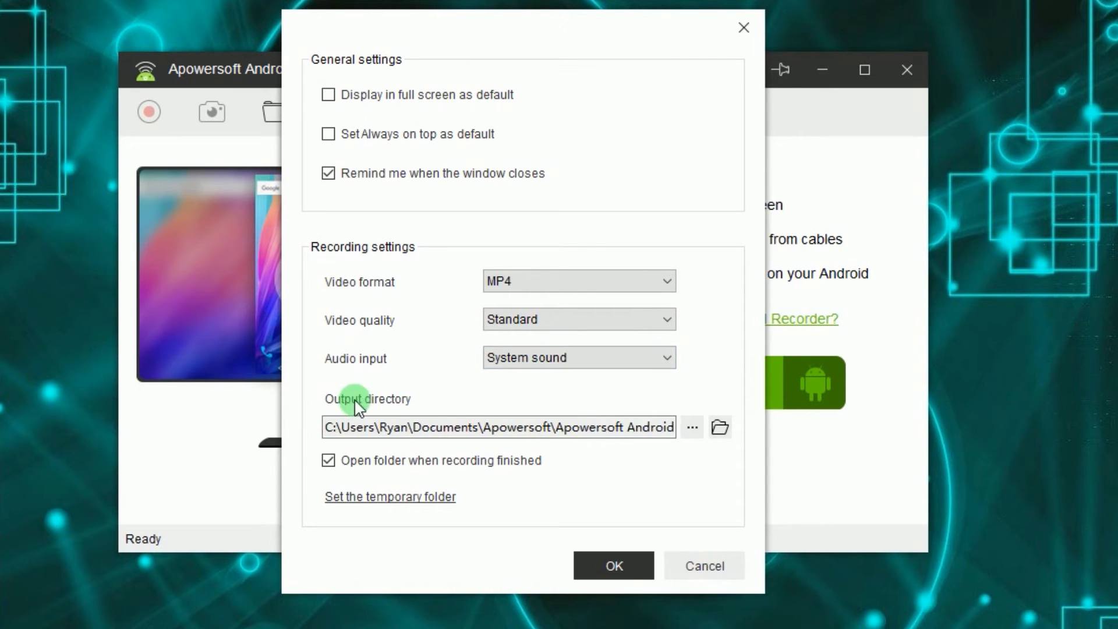
click(621, 567)
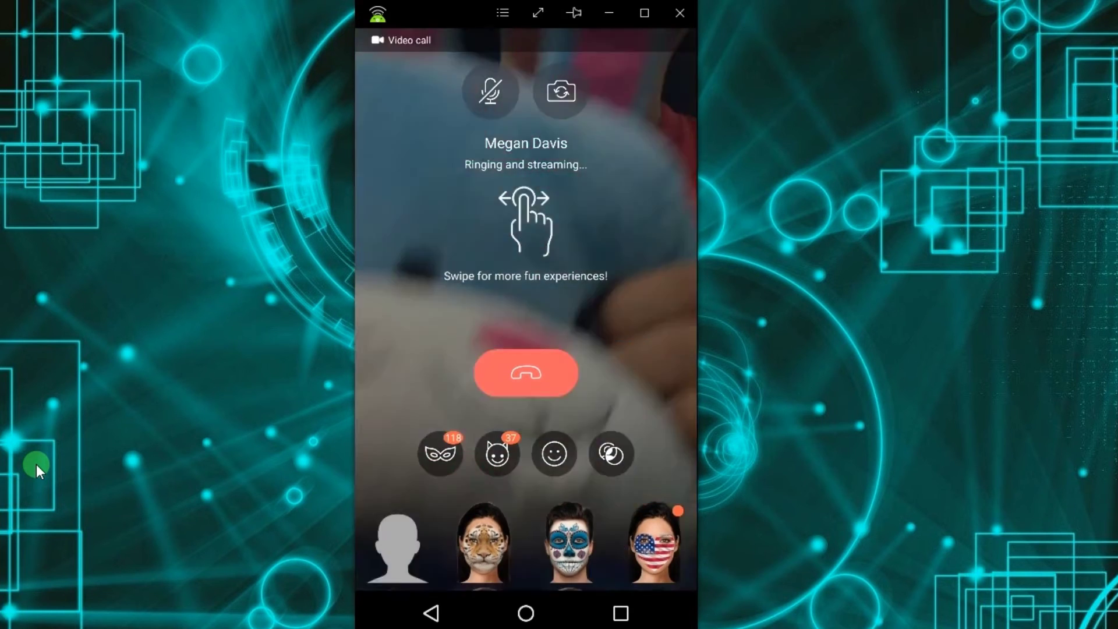
- Start recording the mirrored Android Tango call, then stop to save the video
mouse_move(417, 95)
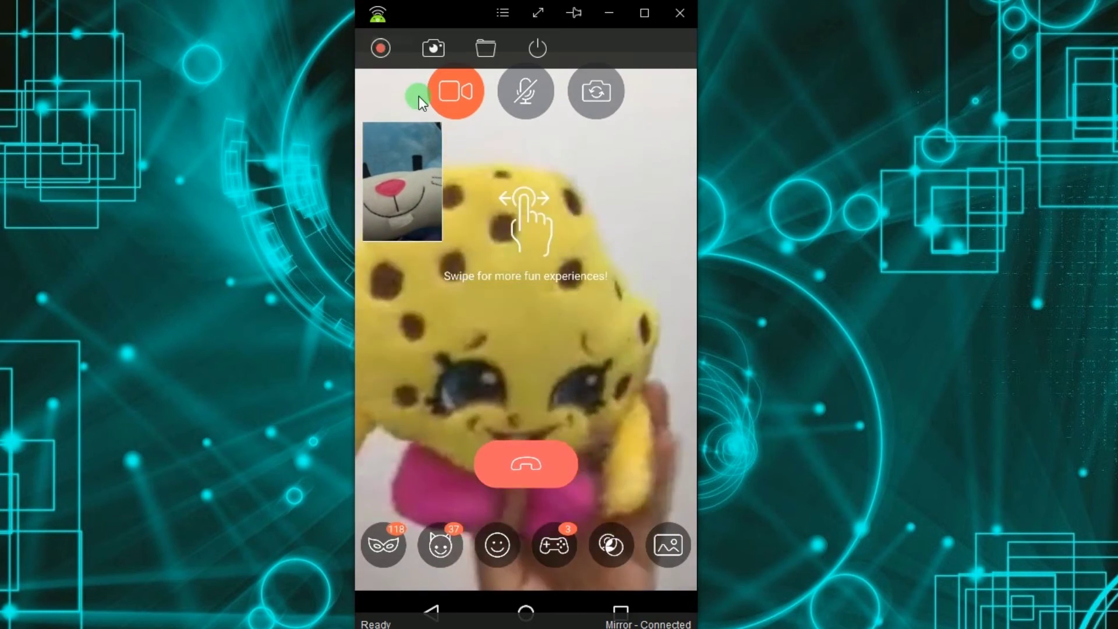
click(379, 46)
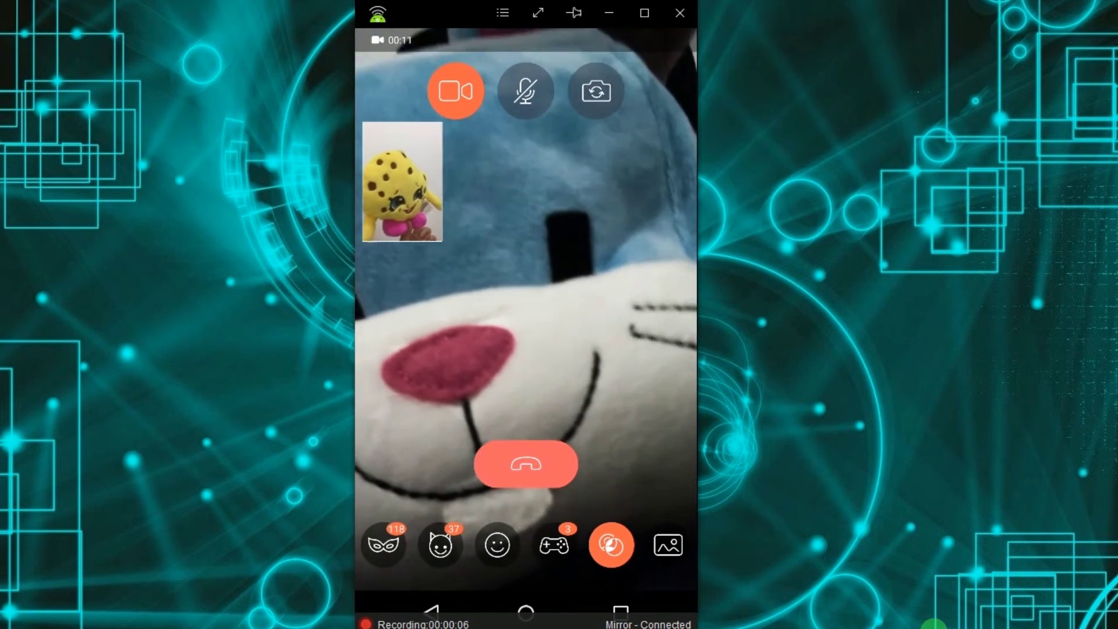
mouse_move(456, 79)
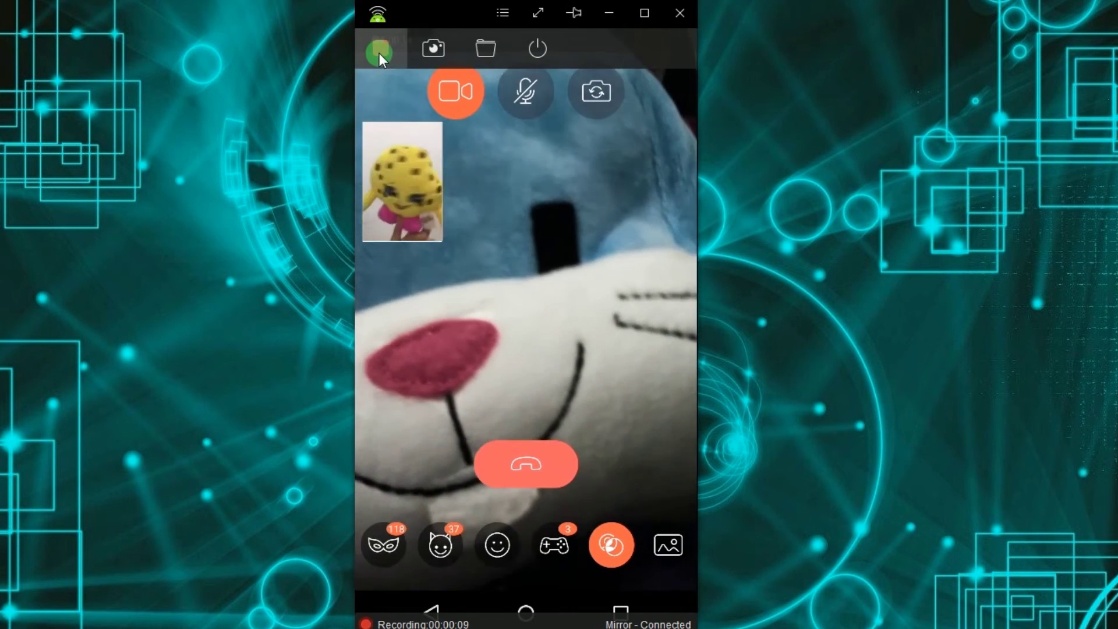
click(379, 52)
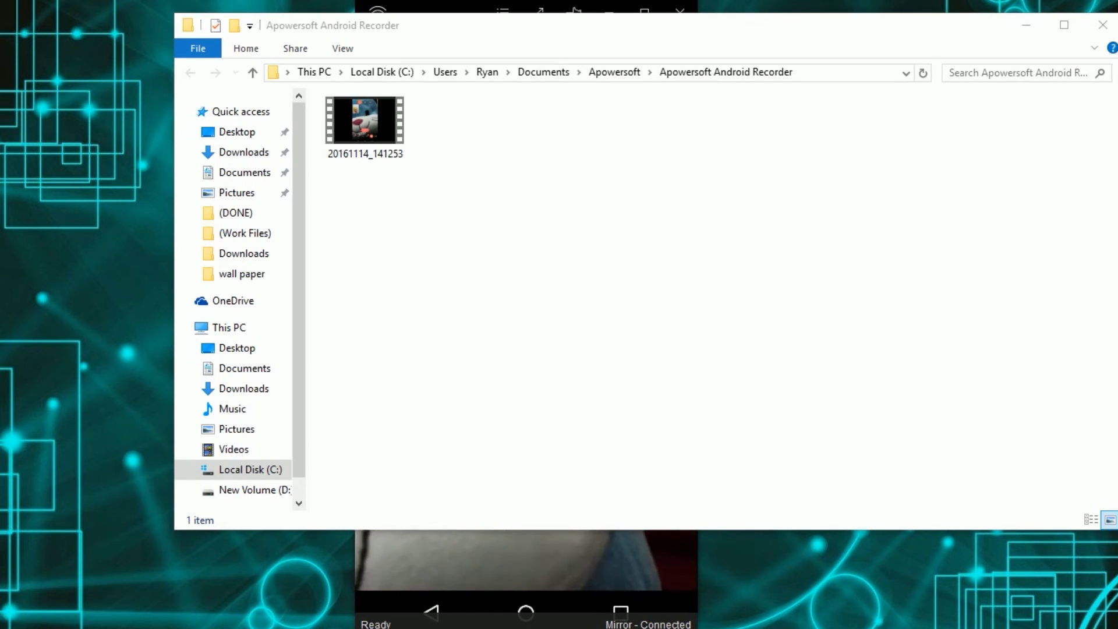
- Play the saved 20161114_141253 call video, then disconnect the mirrored Android phone
double_click(382, 121)
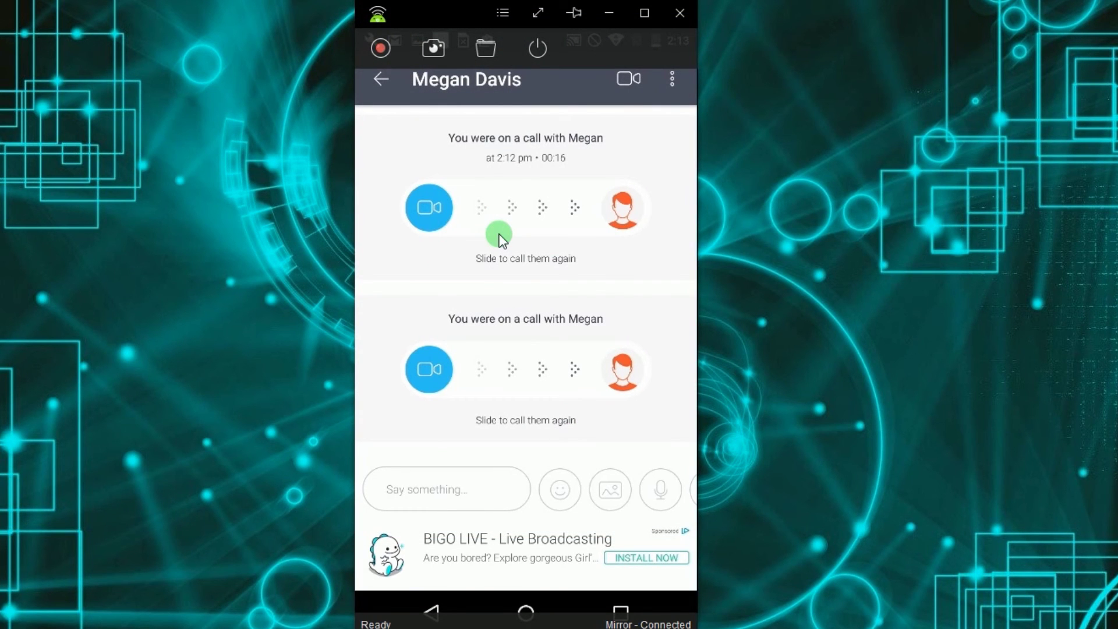
click(530, 48)
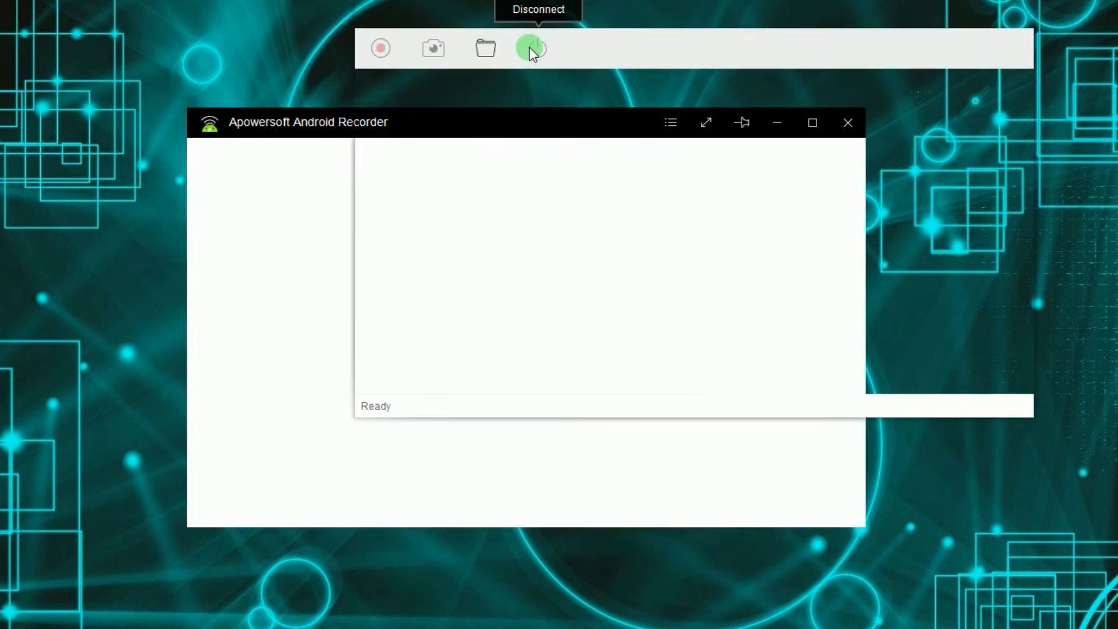